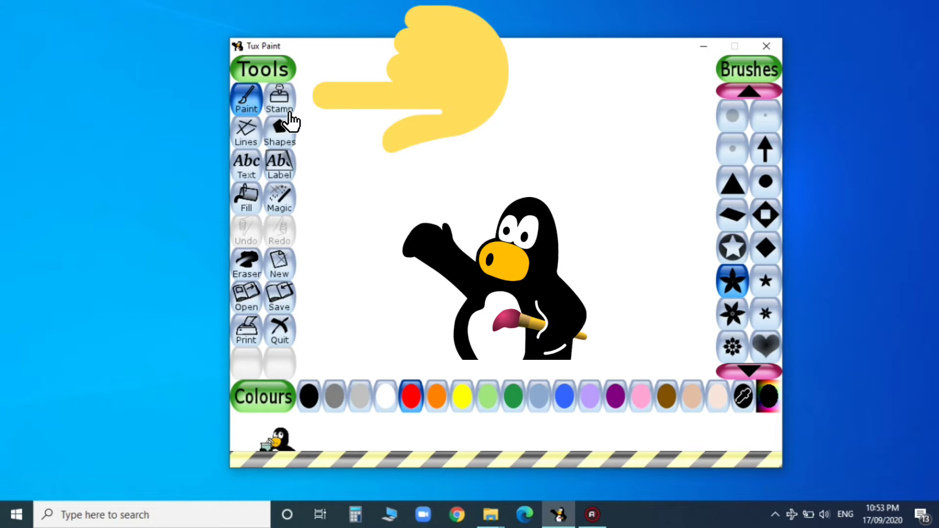
Stamp a waving penguin and a crouching penguin side by side near the canvas top.
click(286, 110)
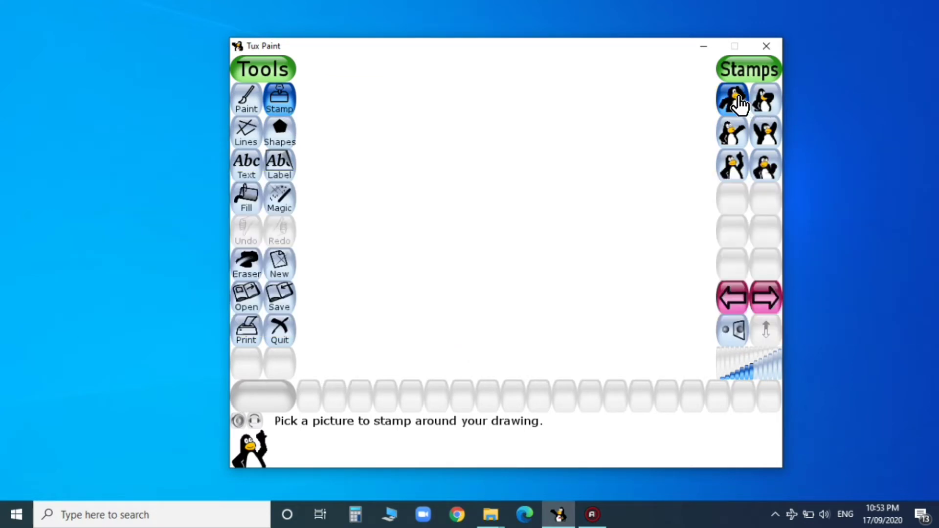
click(732, 132)
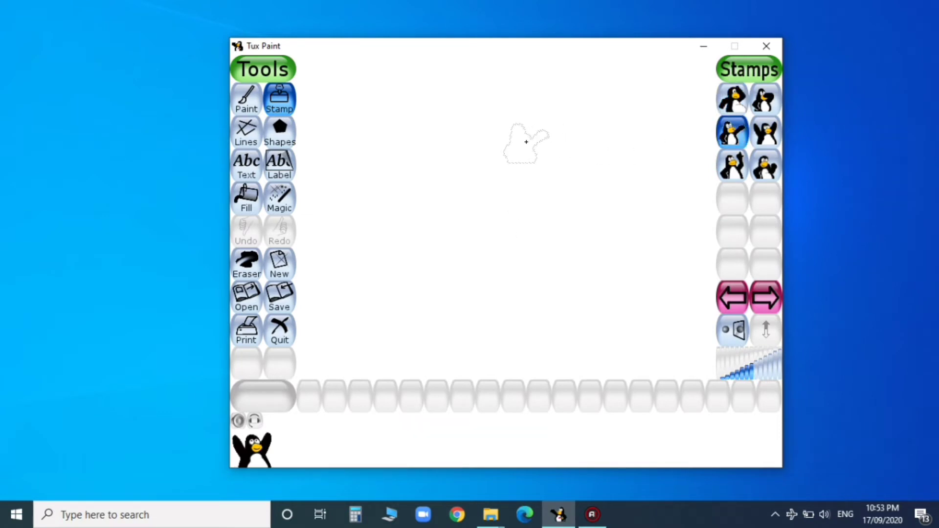
click(526, 141)
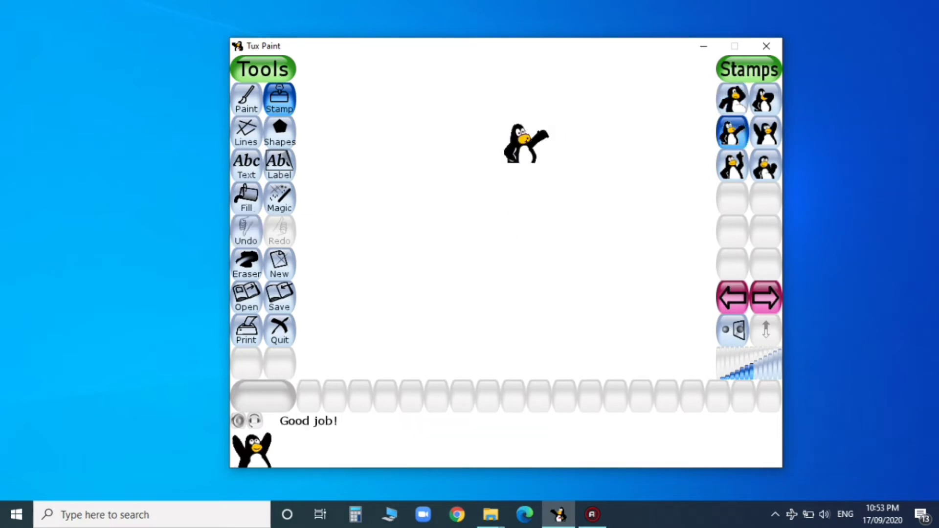
click(733, 101)
click(616, 176)
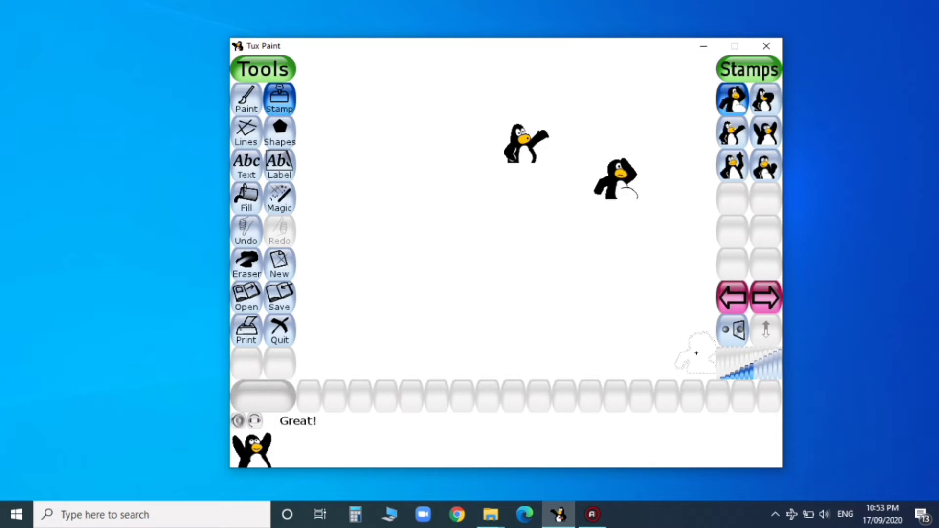
Stamp a large centre penguin and two tiny upper-left penguins, then undo them all.
click(759, 369)
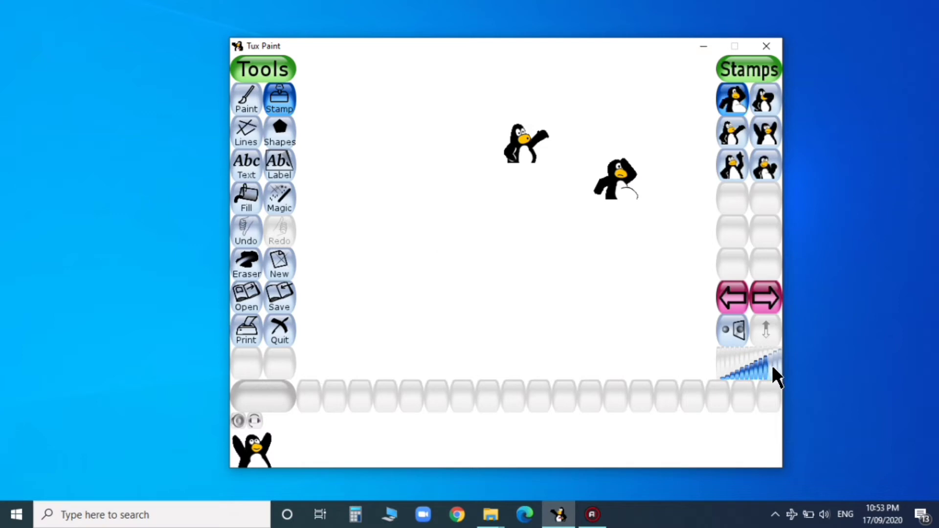
click(506, 275)
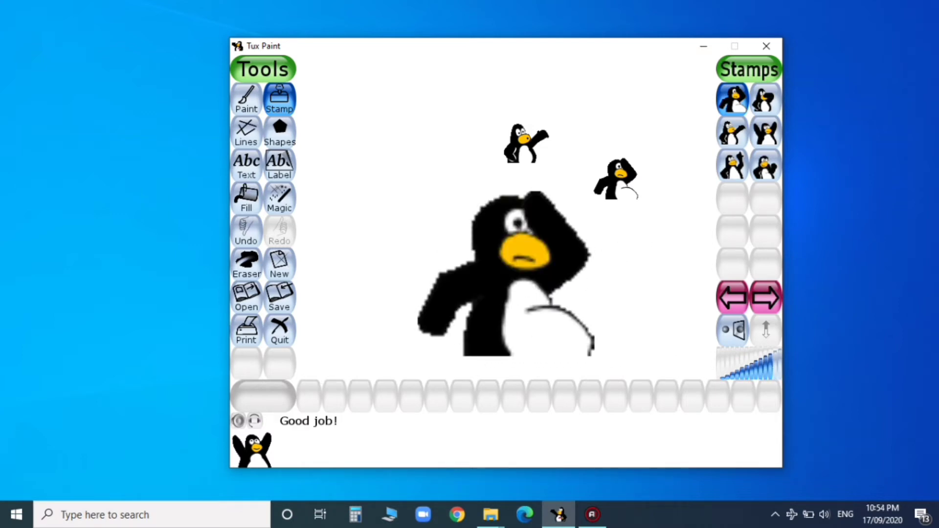
click(735, 374)
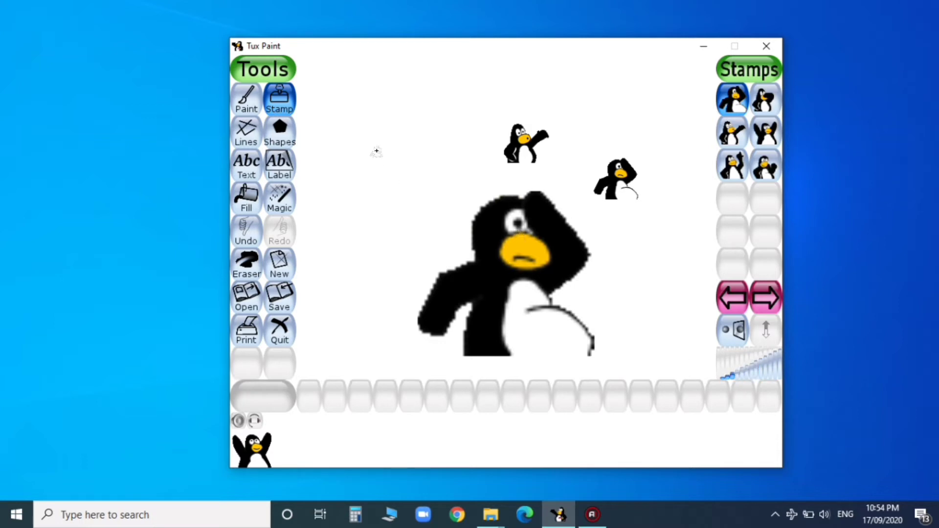
click(377, 151)
click(430, 158)
key(ctrl+z)
key(ctrl+z)
key(ctrl+z)
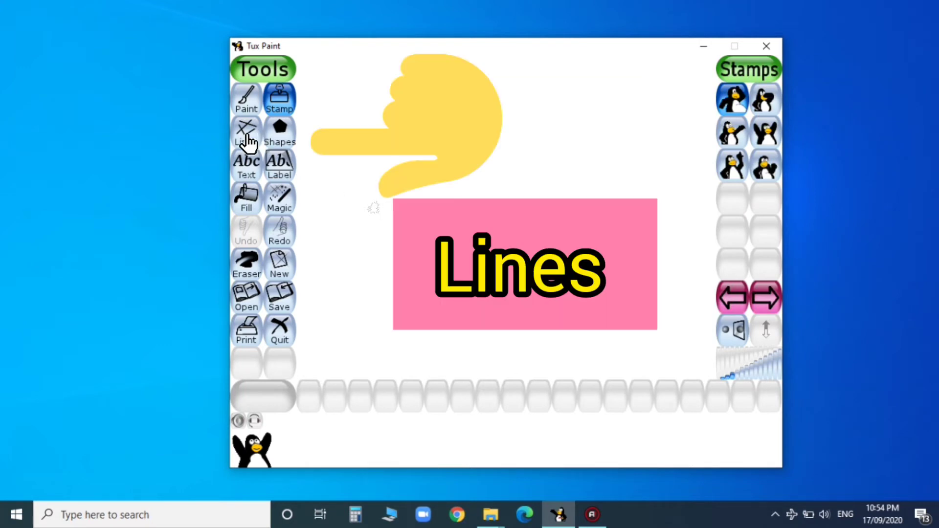
Select the Lines tool for drawing straight lines.
click(246, 136)
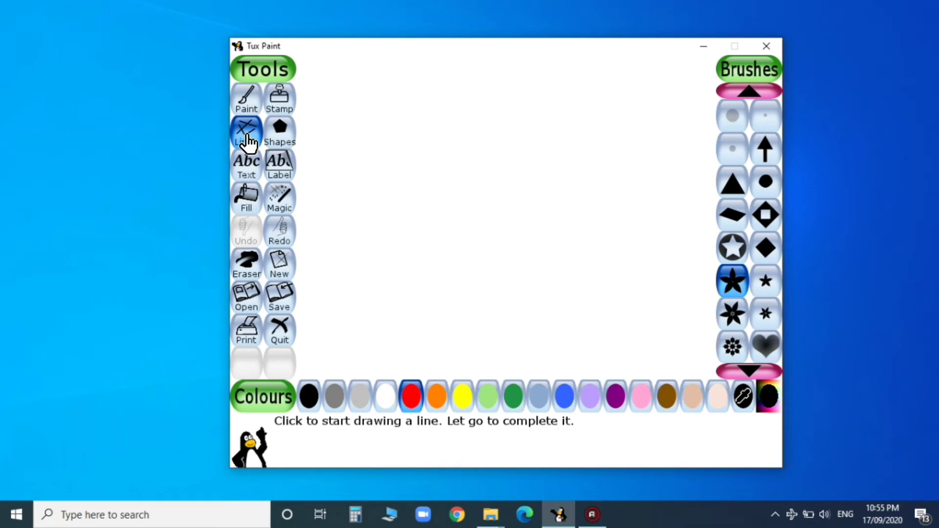
Draw a test line, then two crossing thin red diagonals forming an X.
drag(413, 88, 458, 213)
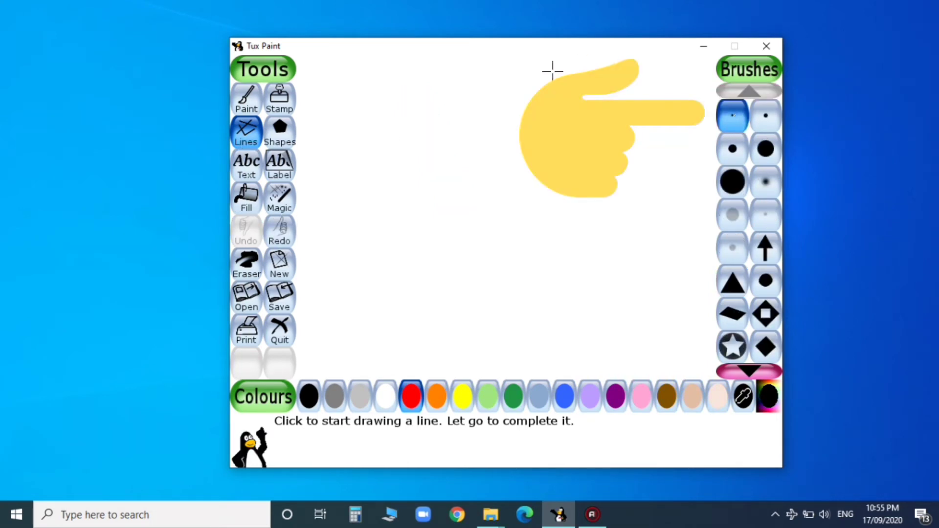
drag(354, 126, 555, 264)
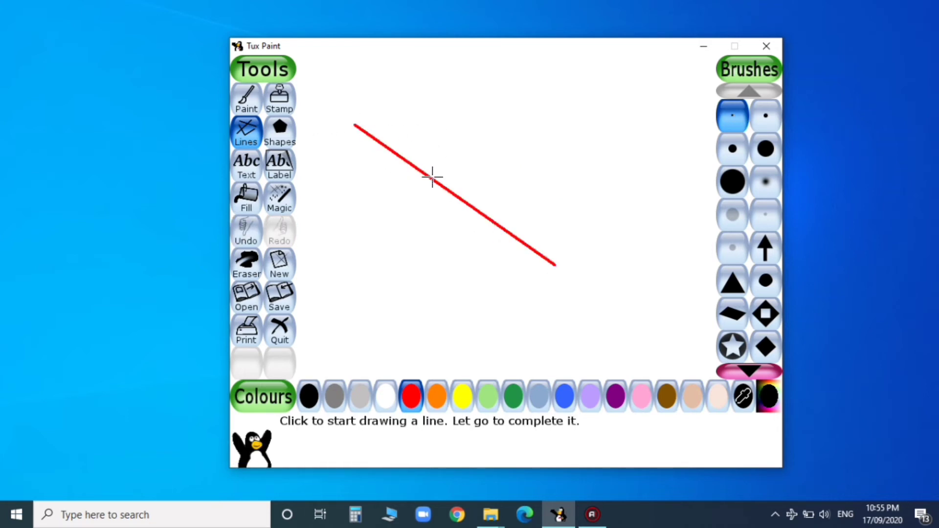
mouse_move(513, 125)
mouse_down()
mouse_move(380, 281)
mouse_move(365, 277)
mouse_up()
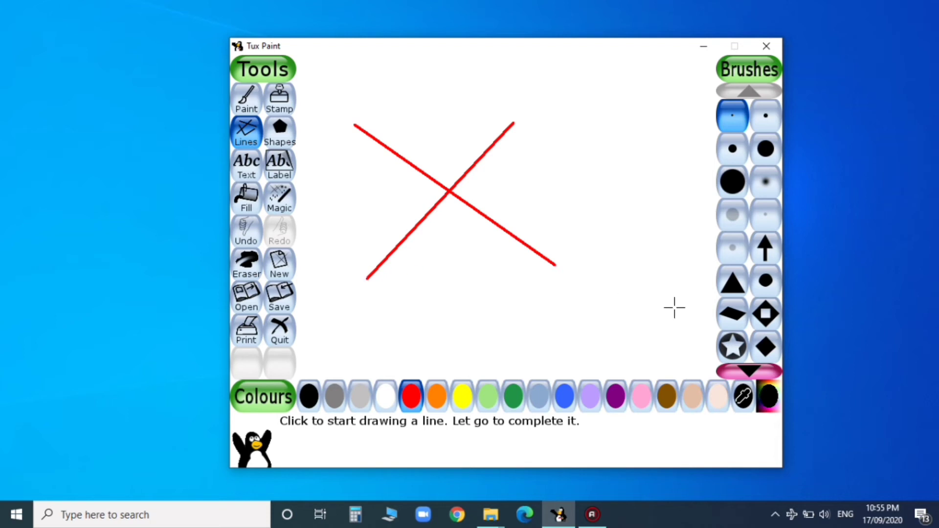
With the diamond brush, draw thick red right, bottom, left and top frame sides.
click(755, 371)
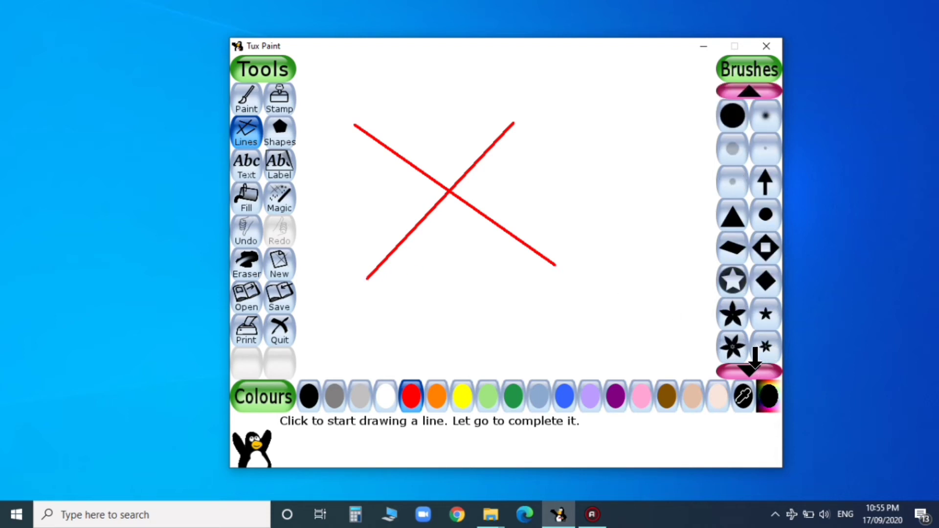
click(765, 281)
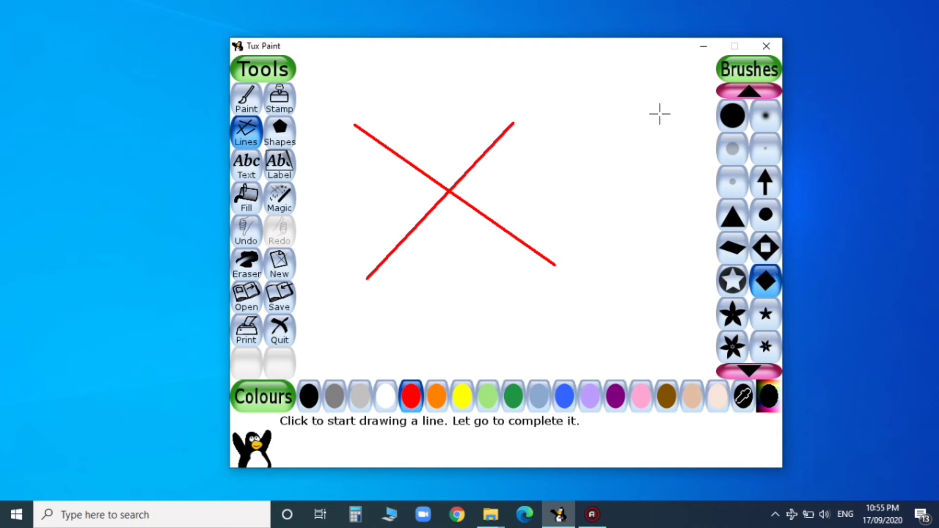
drag(646, 77, 663, 284)
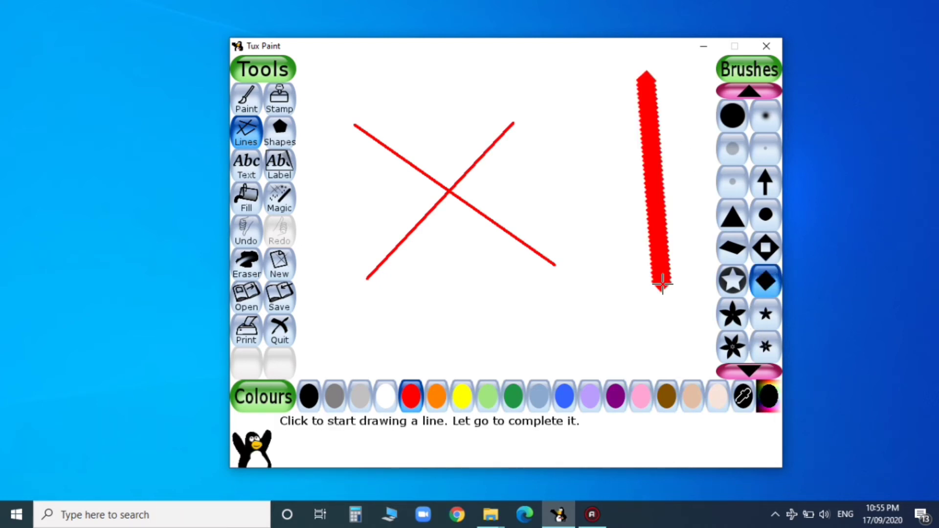
drag(663, 284, 340, 304)
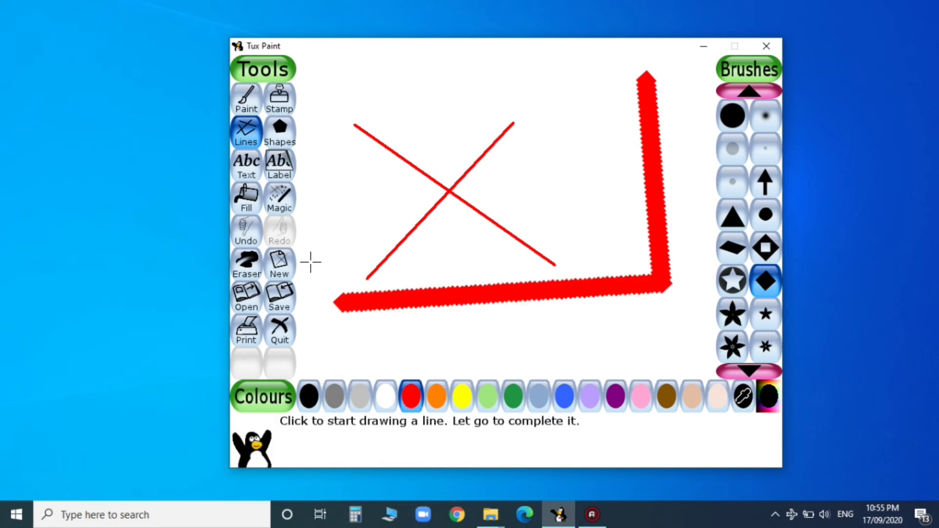
drag(321, 91, 331, 256)
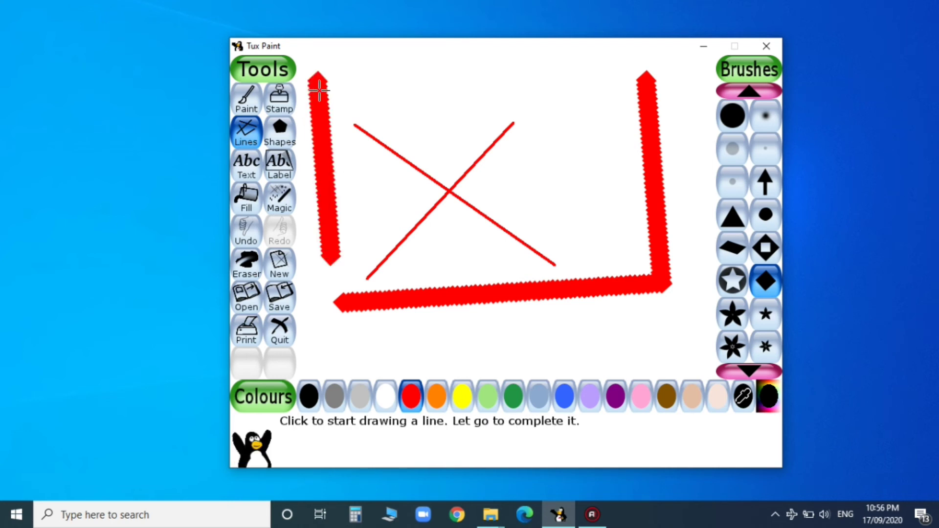
drag(320, 88, 644, 82)
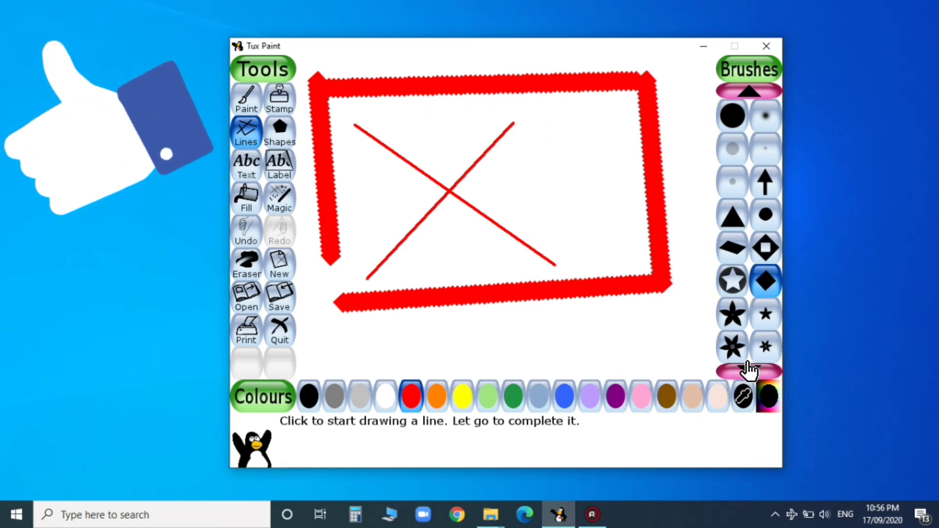
Draw a dark green star-brush stroke along the frame's left inside edge.
click(758, 368)
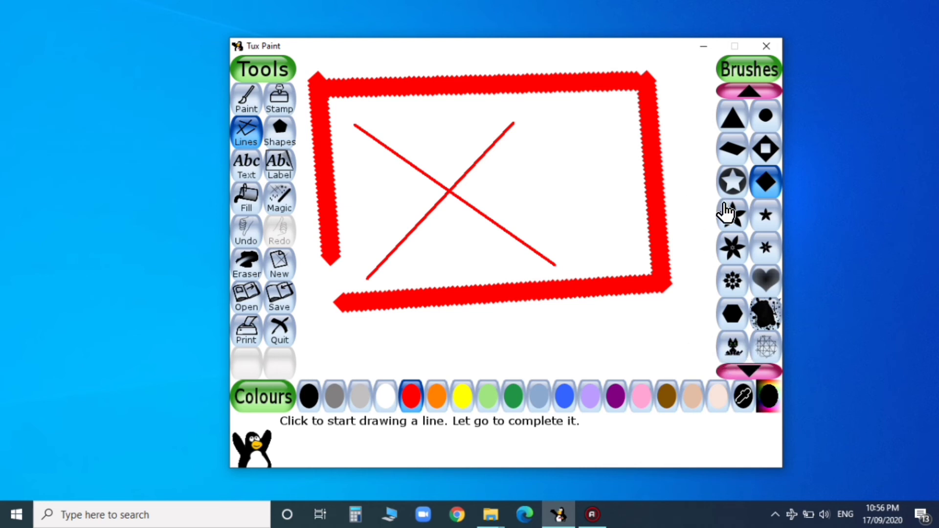
click(730, 216)
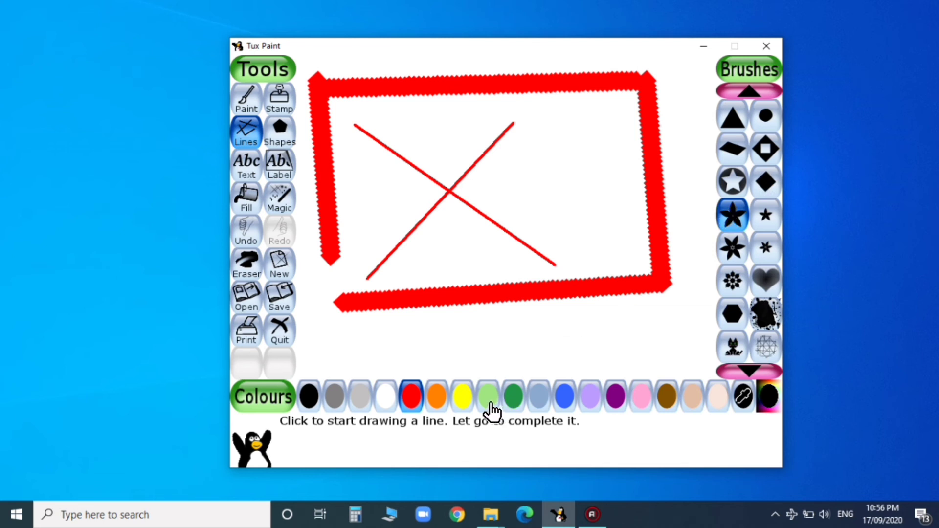
click(513, 397)
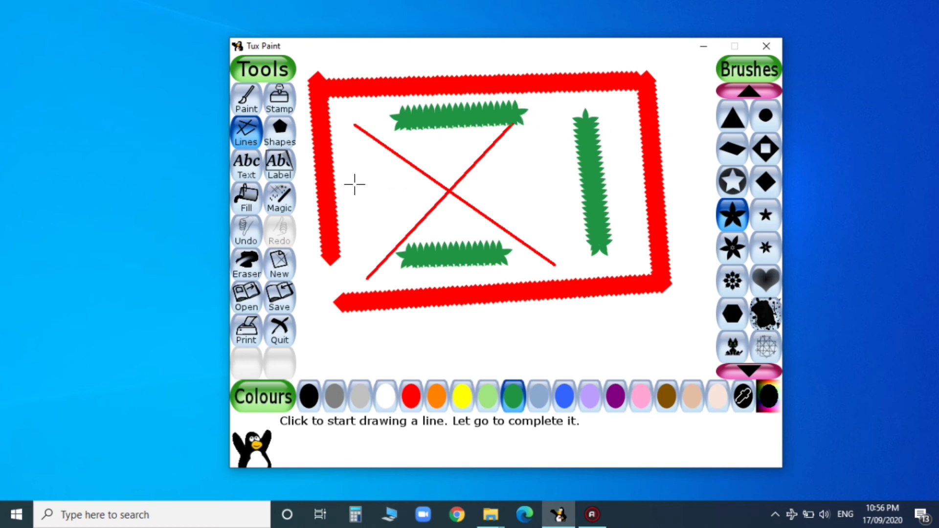
drag(353, 163, 356, 260)
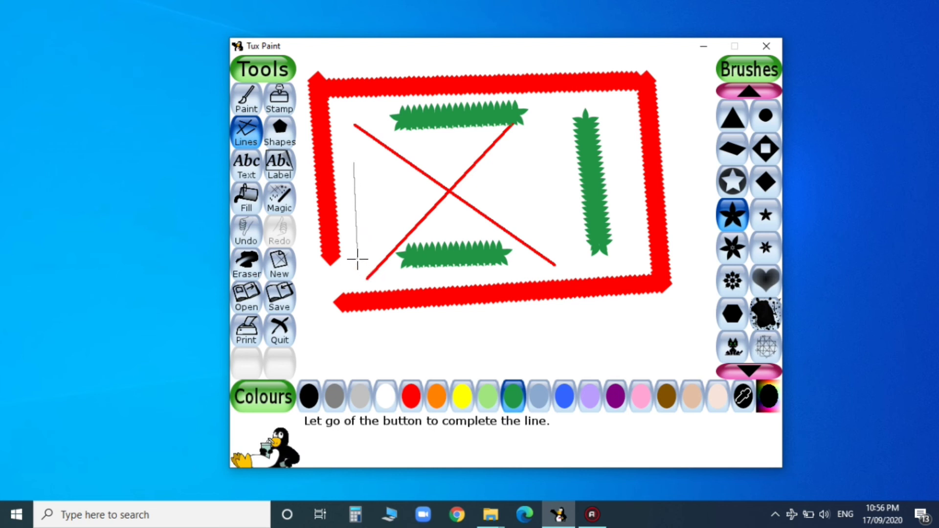